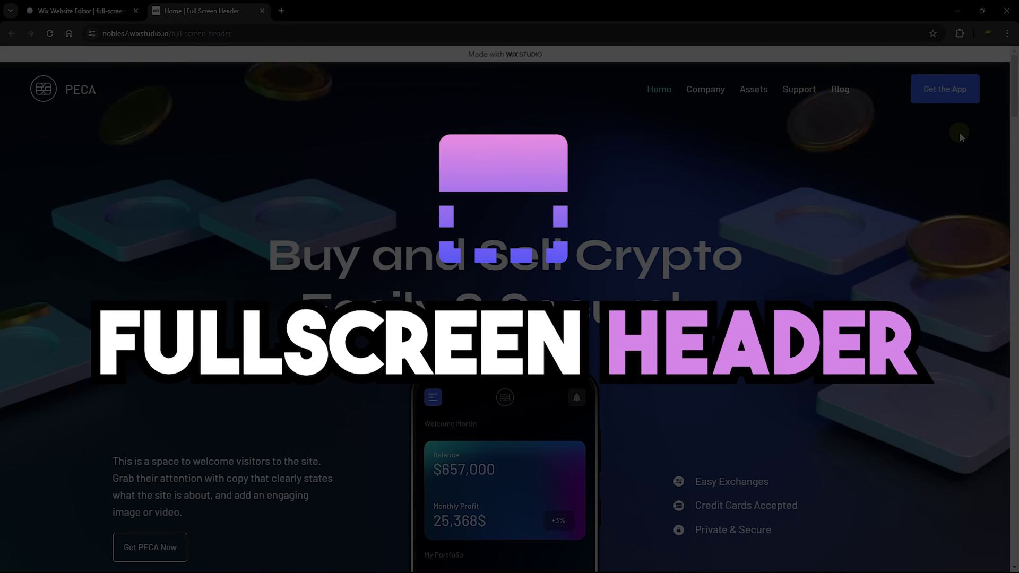
Scroll through the PECA landing page to review its header and crypto hero section.
{"action": "scroll", "coordinate": [715, 154], "scroll_direction": "down", "scroll_amount": 1}
{"action": "scroll", "coordinate": [715, 154], "scroll_direction": "down", "scroll_amount": 3}
{"action": "scroll", "coordinate": [715, 154], "scroll_direction": "up", "scroll_amount": 4}
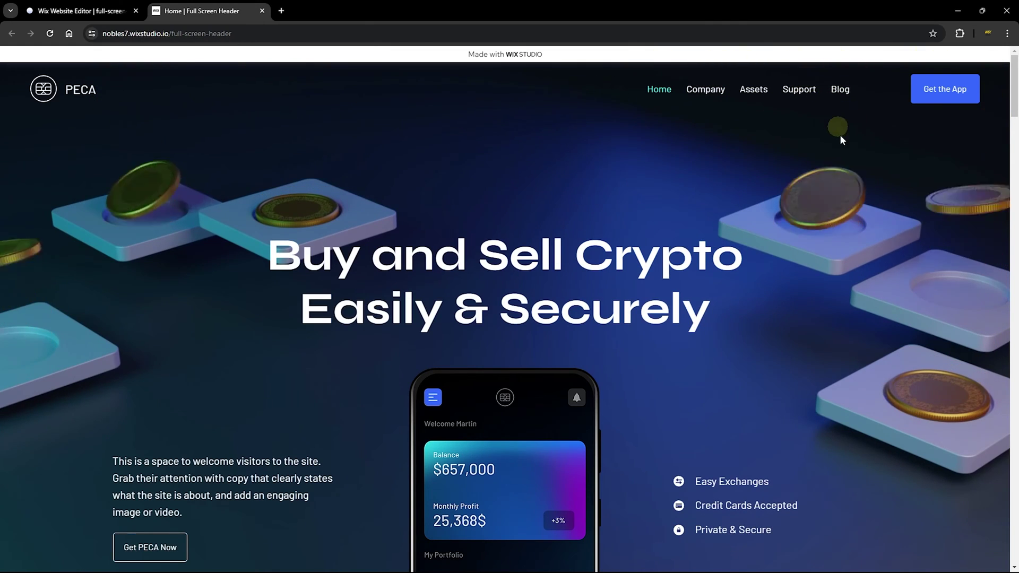
{"action": "scroll", "coordinate": [542, 195], "scroll_direction": "down", "scroll_amount": 3}
{"action": "scroll", "coordinate": [542, 196], "scroll_direction": "down", "scroll_amount": 3}
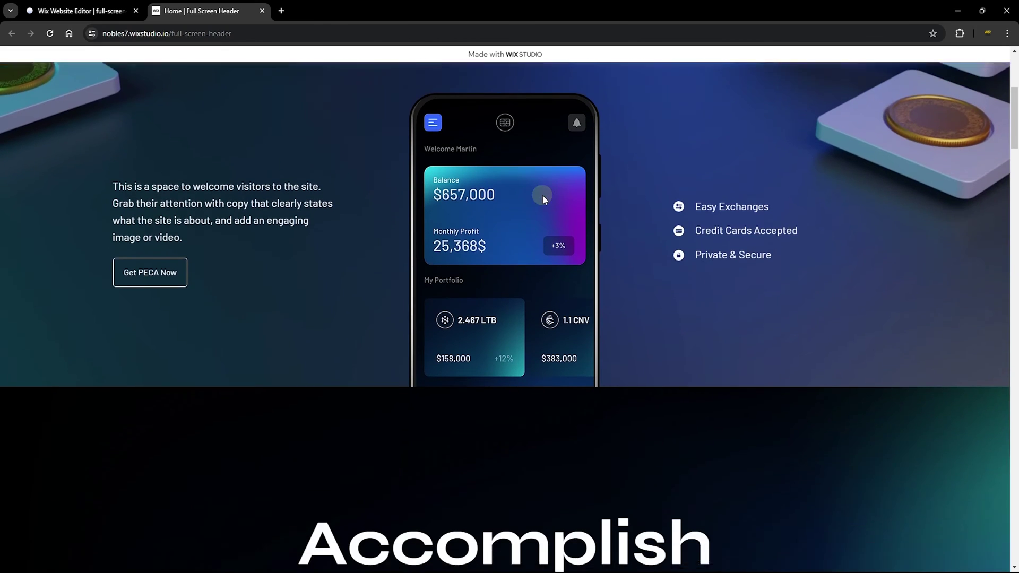
{"action": "scroll", "coordinate": [542, 195], "scroll_direction": "up", "scroll_amount": 4}
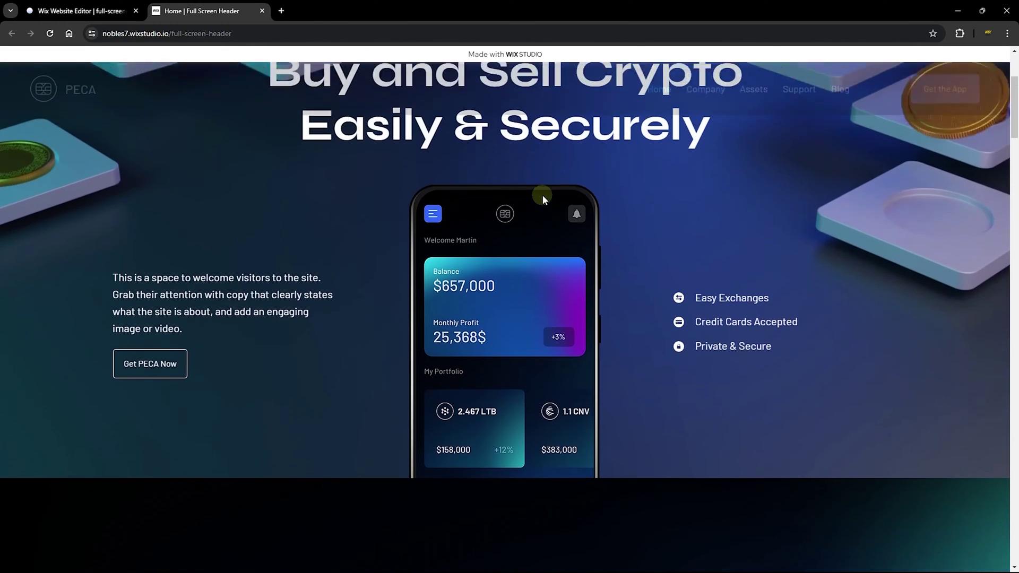
{"action": "scroll", "coordinate": [544, 196], "scroll_direction": "up", "scroll_amount": 2}
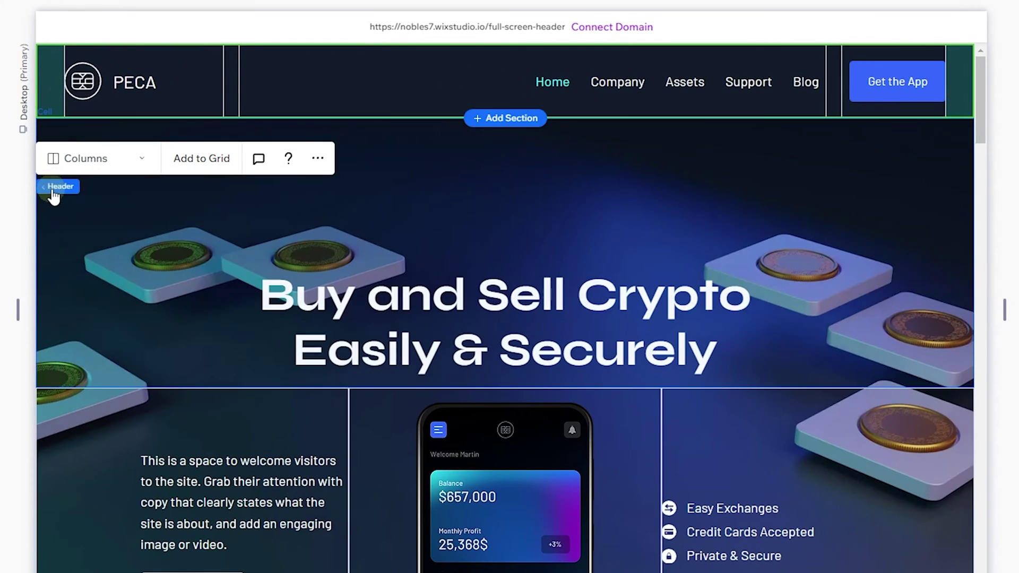
{"action": "mouse_move", "coordinate": [58, 195]}
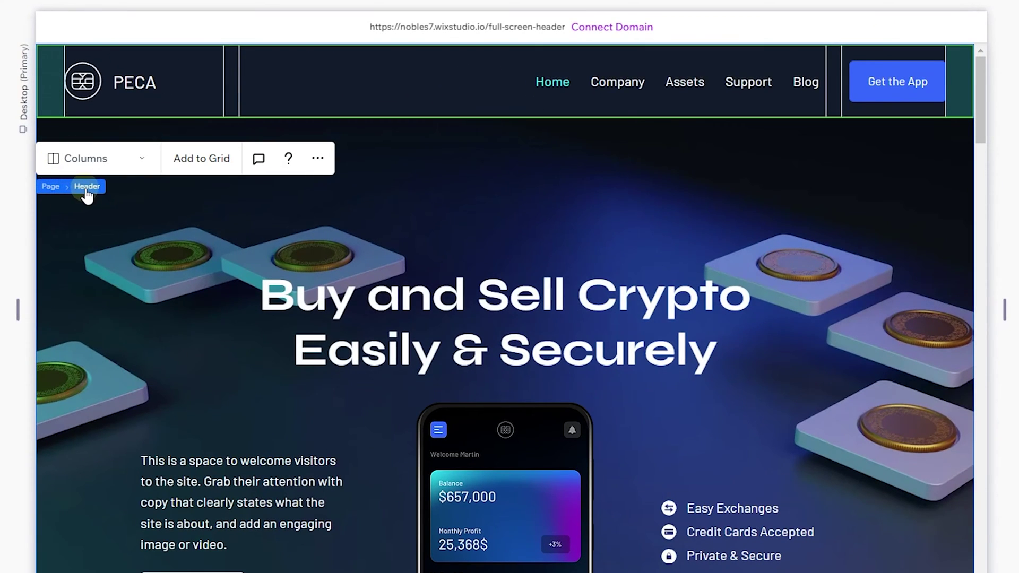
Select the PECA header and set its Position type to Pinned in the Inspector.
{"action": "left_click", "coordinate": [205, 80]}
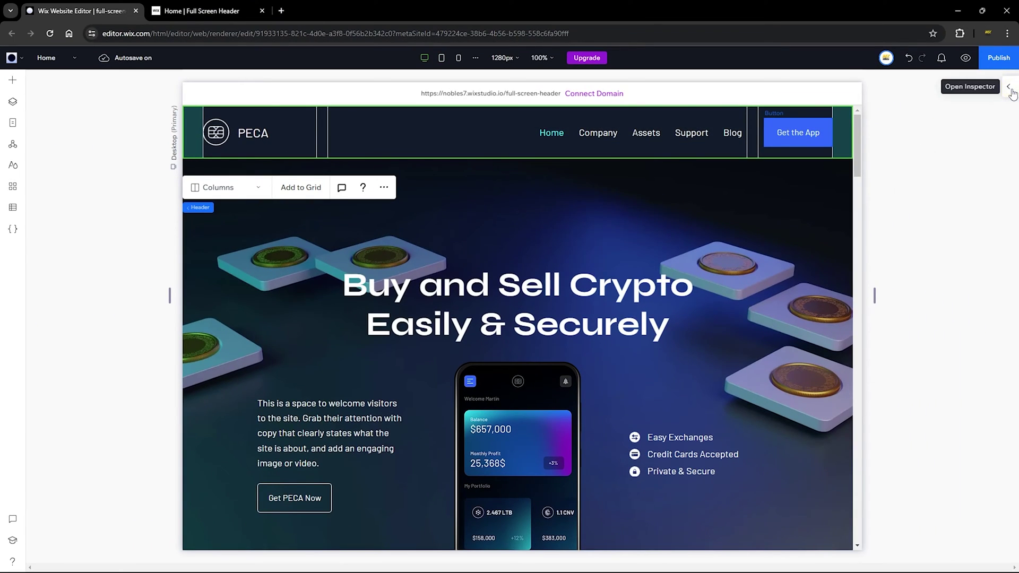
{"action": "left_click", "coordinate": [1011, 89]}
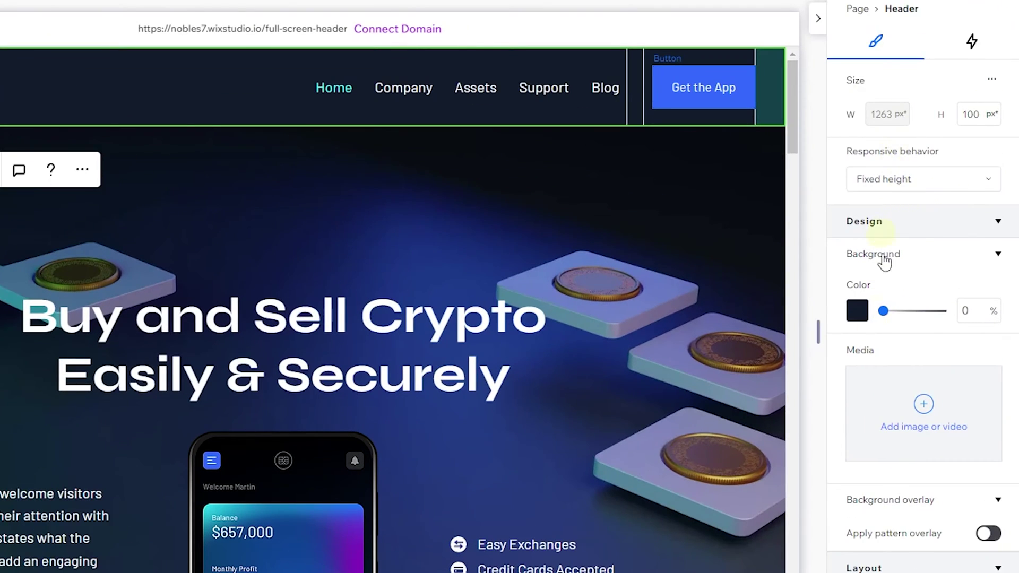
{"action": "scroll", "coordinate": [880, 335], "scroll_direction": "down", "scroll_amount": 12}
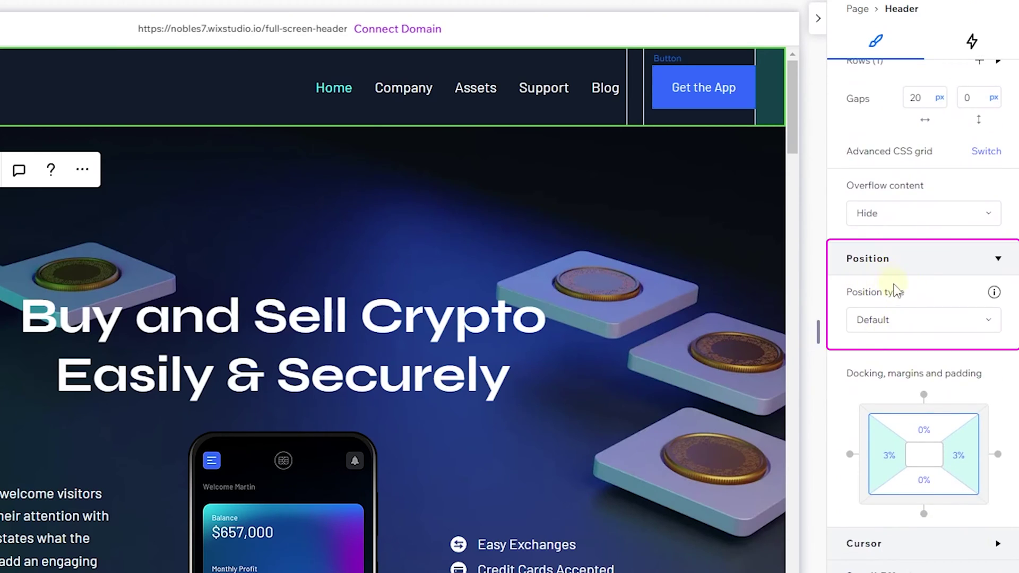
{"action": "left_click", "coordinate": [896, 324]}
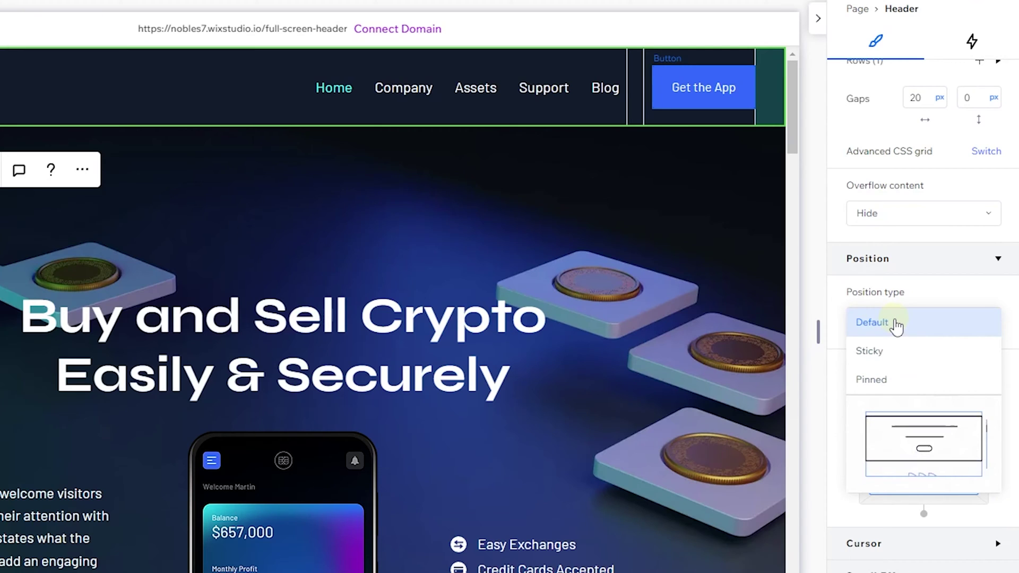
{"action": "left_click", "coordinate": [899, 390]}
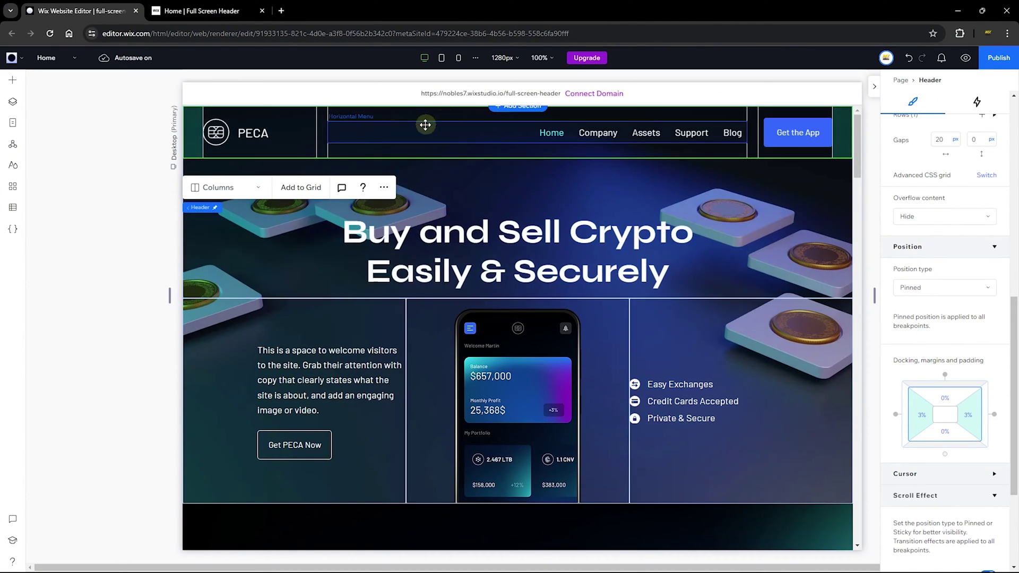
Preview the site and scroll down and up to confirm the header stays pinned.
{"action": "left_click", "coordinate": [966, 60]}
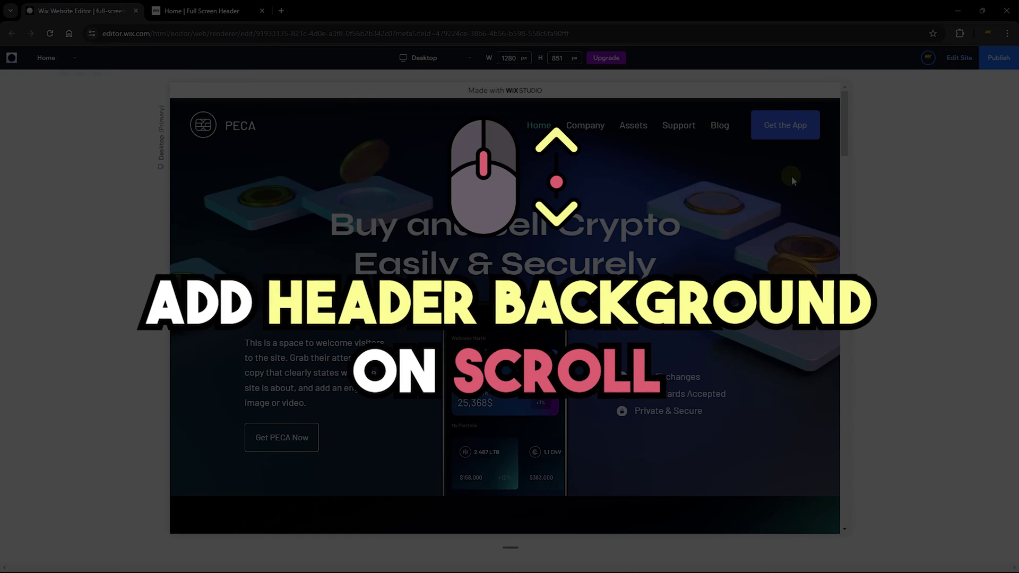
{"action": "scroll", "coordinate": [791, 181], "scroll_direction": "down", "scroll_amount": 3}
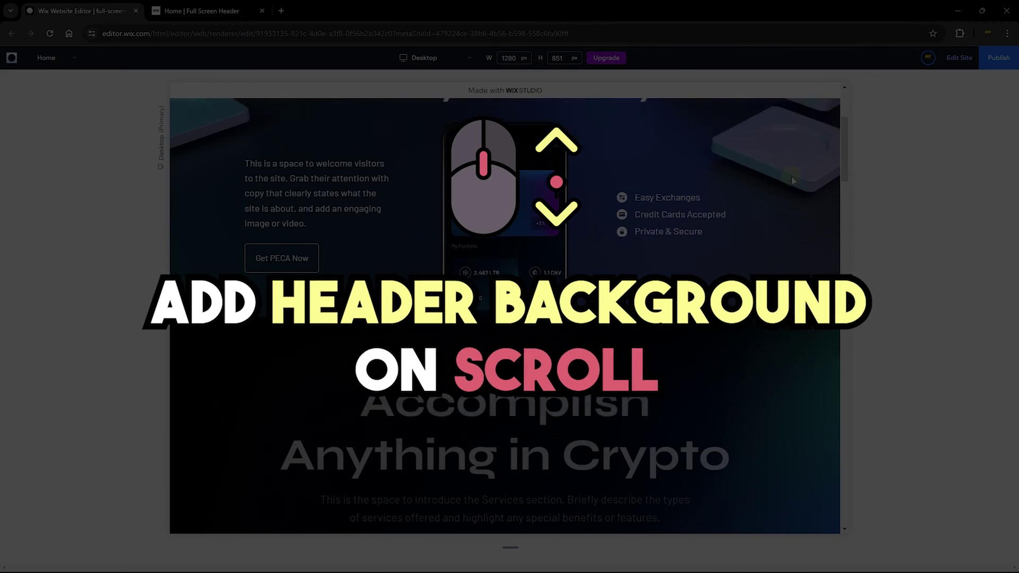
{"action": "scroll", "coordinate": [764, 171], "scroll_direction": "up", "scroll_amount": 2}
{"action": "scroll", "coordinate": [764, 171], "scroll_direction": "down", "scroll_amount": 1}
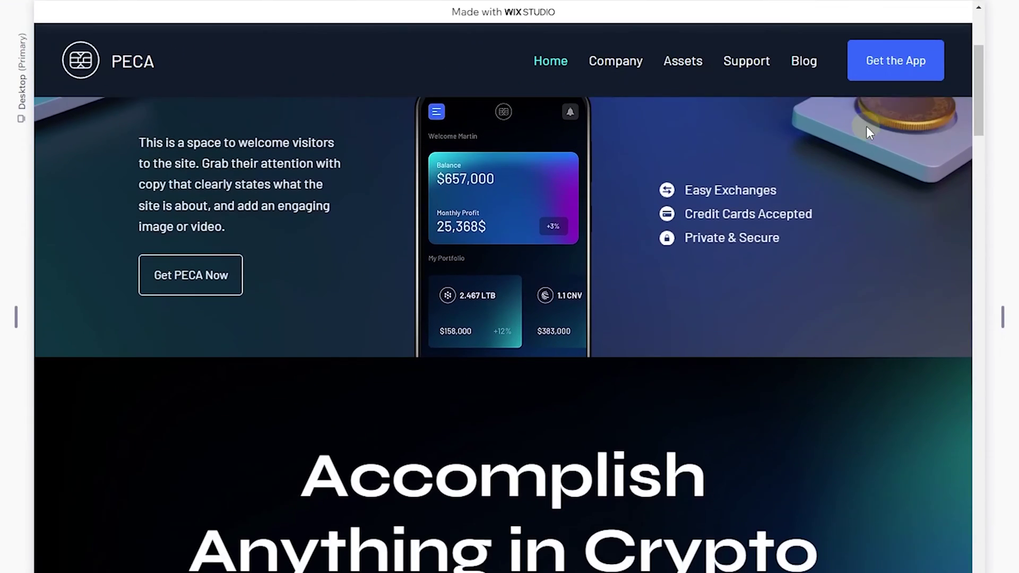
{"action": "scroll", "coordinate": [866, 126], "scroll_direction": "down", "scroll_amount": 3}
{"action": "scroll", "coordinate": [805, 111], "scroll_direction": "up", "scroll_amount": 3}
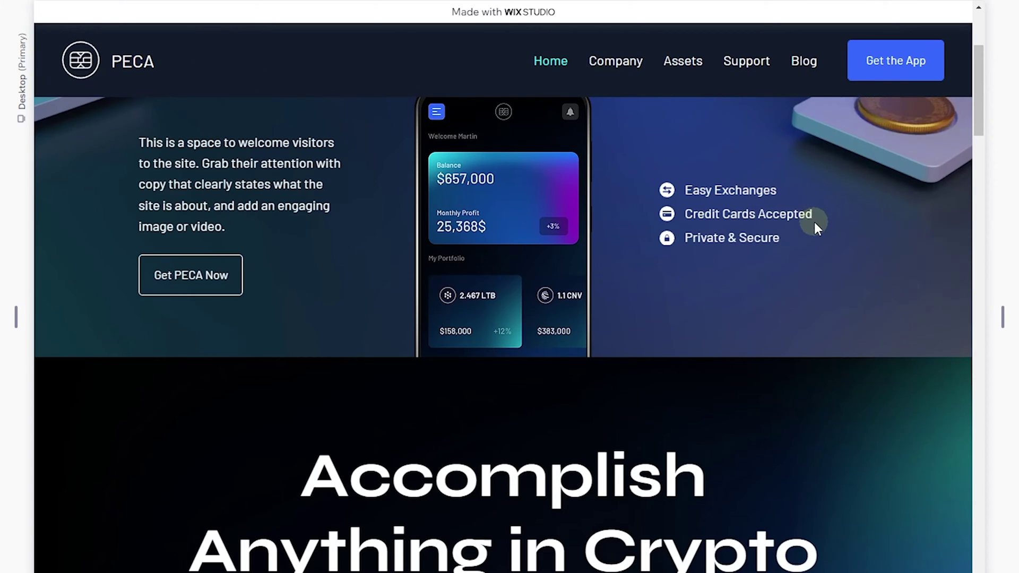
{"action": "scroll", "coordinate": [814, 222], "scroll_direction": "up", "scroll_amount": 4}
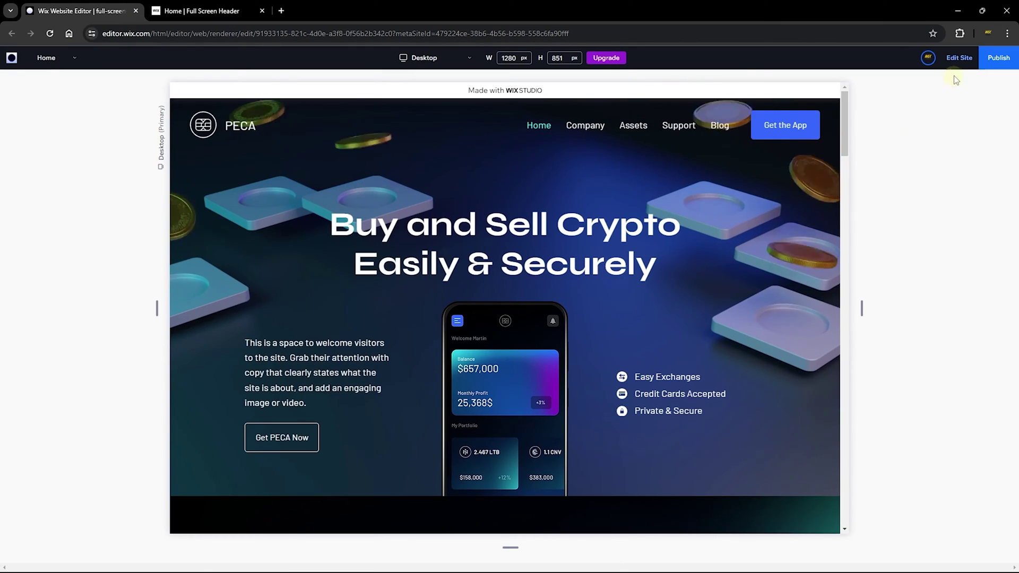
Back in the editor, bring up the header's Scroll Effect settings, then switch to the live site.
{"action": "left_click", "coordinate": [959, 58]}
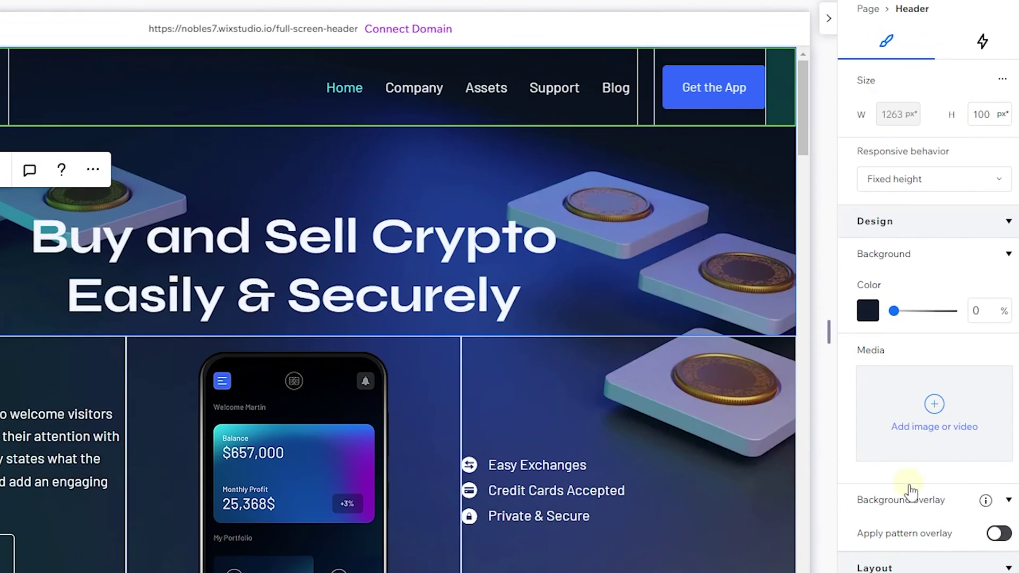
{"action": "scroll", "coordinate": [910, 486], "scroll_direction": "down", "scroll_amount": 2}
{"action": "scroll", "coordinate": [910, 491], "scroll_direction": "down", "scroll_amount": 10}
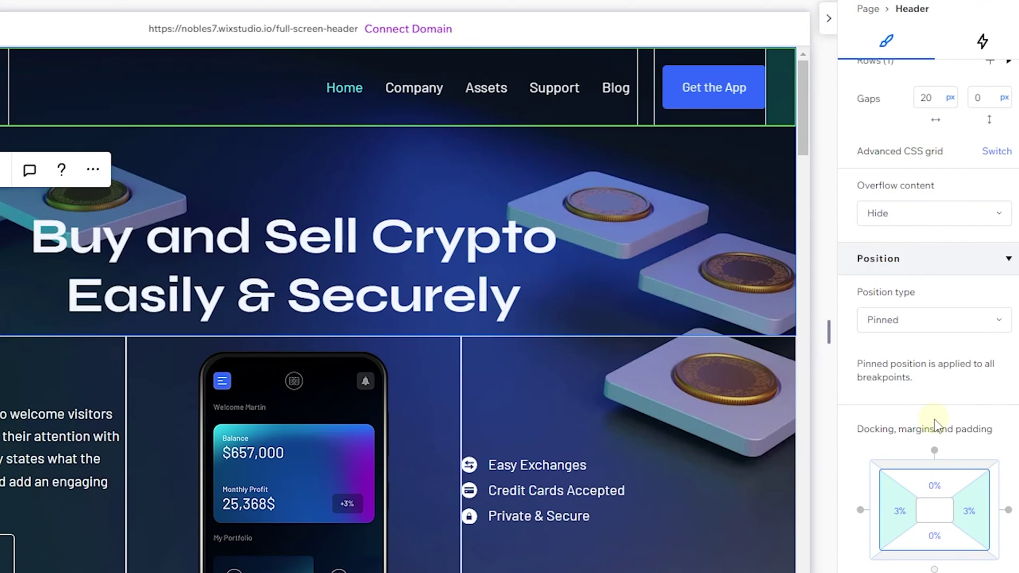
{"action": "scroll", "coordinate": [935, 425], "scroll_direction": "down", "scroll_amount": 5}
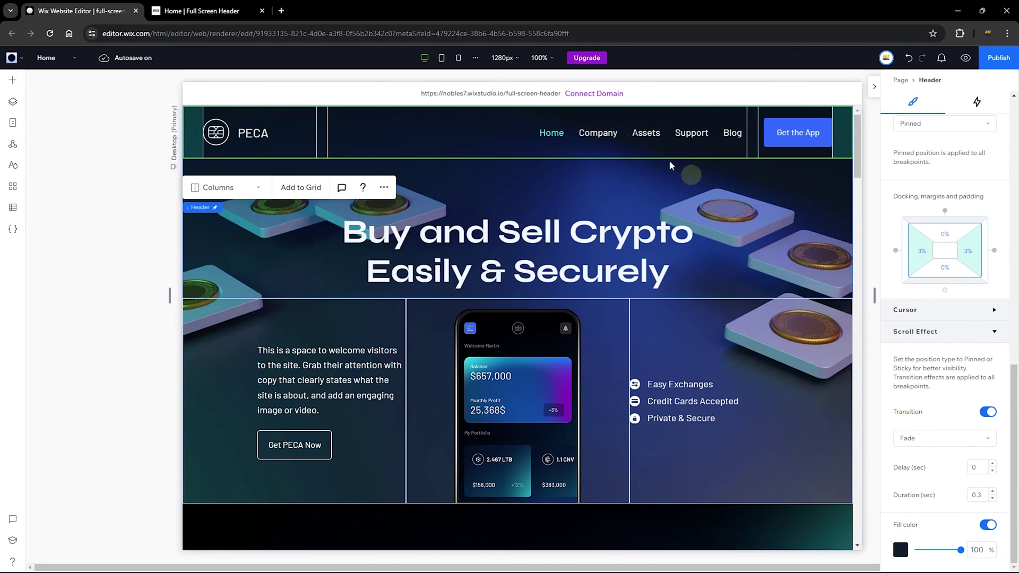
{"action": "key", "text": "ctrl+Tab"}
Scroll the live PECA page down and up to check the header reappears at the top.
{"action": "scroll", "coordinate": [360, 167], "scroll_direction": "down", "scroll_amount": 2}
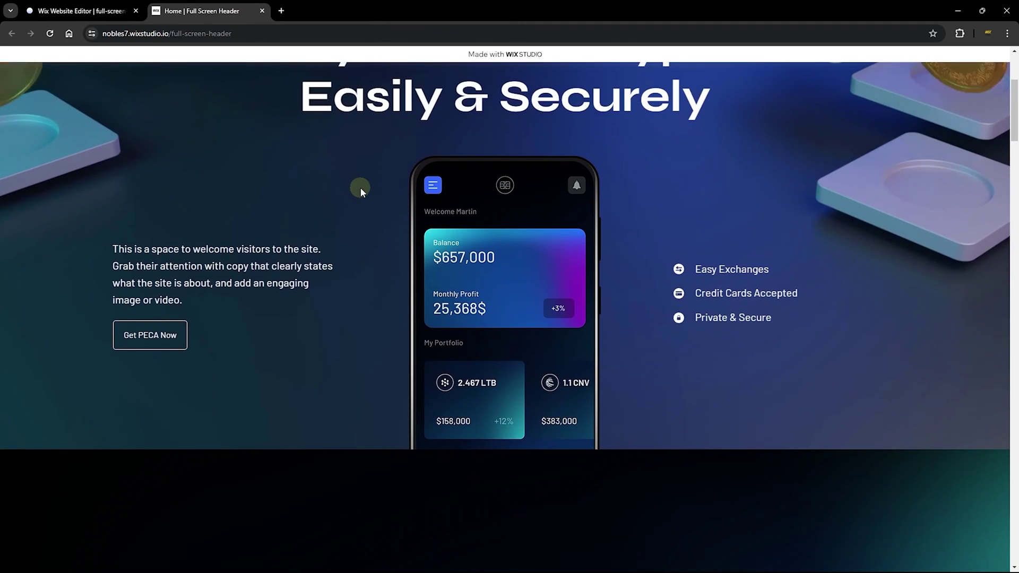
{"action": "scroll", "coordinate": [361, 198], "scroll_direction": "down", "scroll_amount": 3}
{"action": "scroll", "coordinate": [361, 198], "scroll_direction": "up", "scroll_amount": 4}
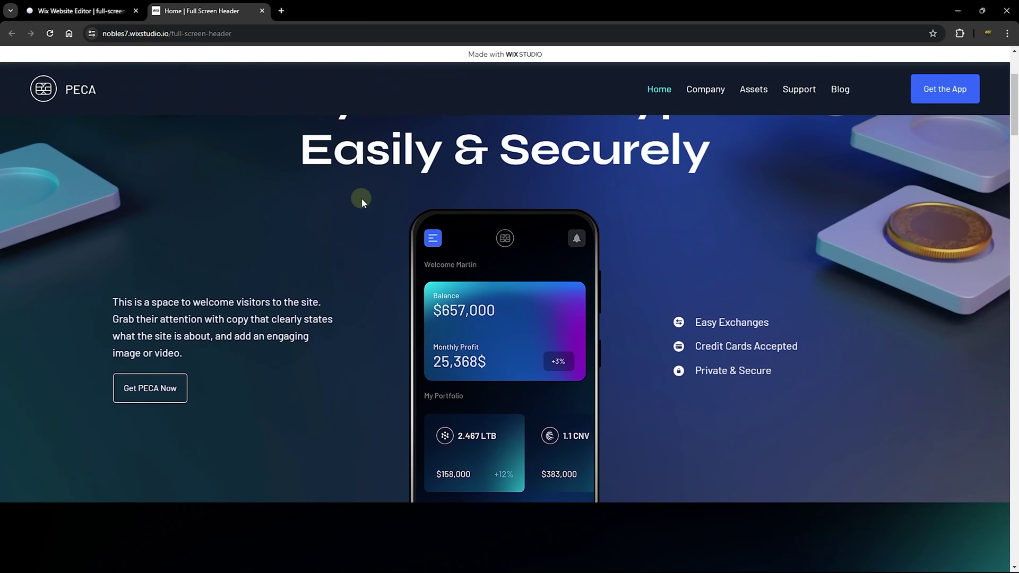
{"action": "scroll", "coordinate": [361, 198], "scroll_direction": "up", "scroll_amount": 2}
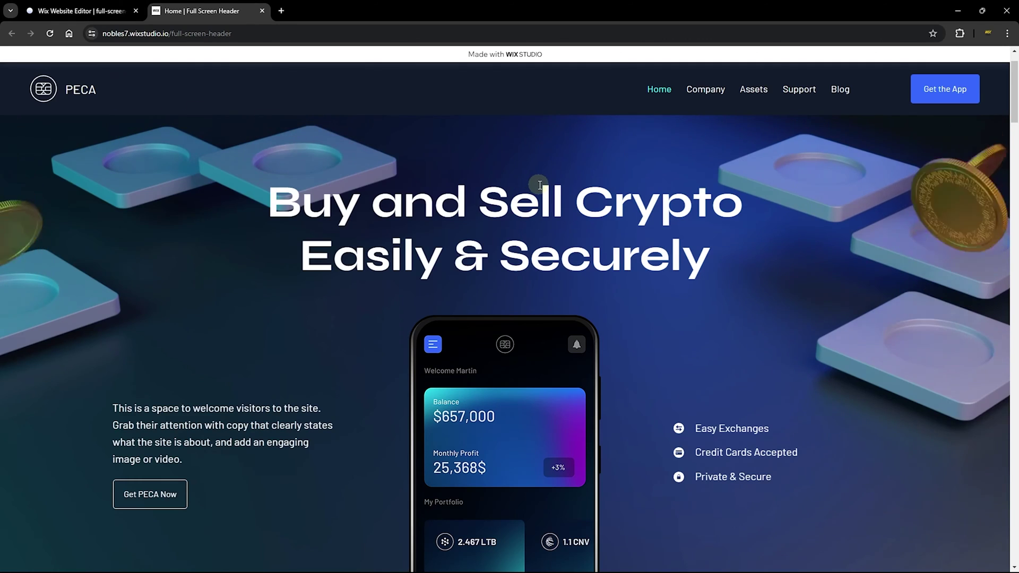
{"action": "scroll", "coordinate": [540, 184], "scroll_direction": "up", "scroll_amount": 1}
{"action": "scroll", "coordinate": [540, 187], "scroll_direction": "down", "scroll_amount": 2}
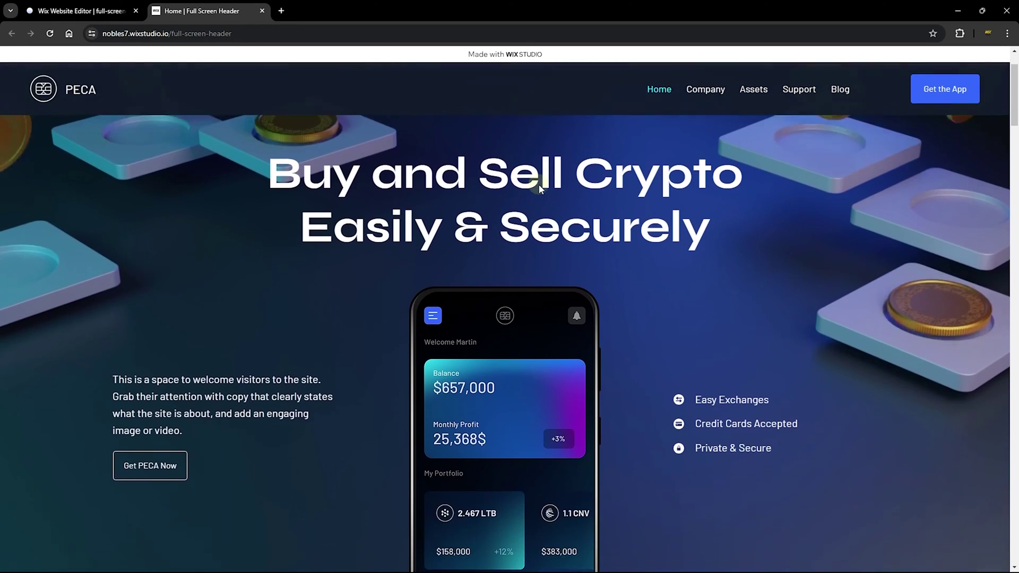
{"action": "scroll", "coordinate": [539, 183], "scroll_direction": "down", "scroll_amount": 3}
{"action": "scroll", "coordinate": [539, 184], "scroll_direction": "up", "scroll_amount": 4}
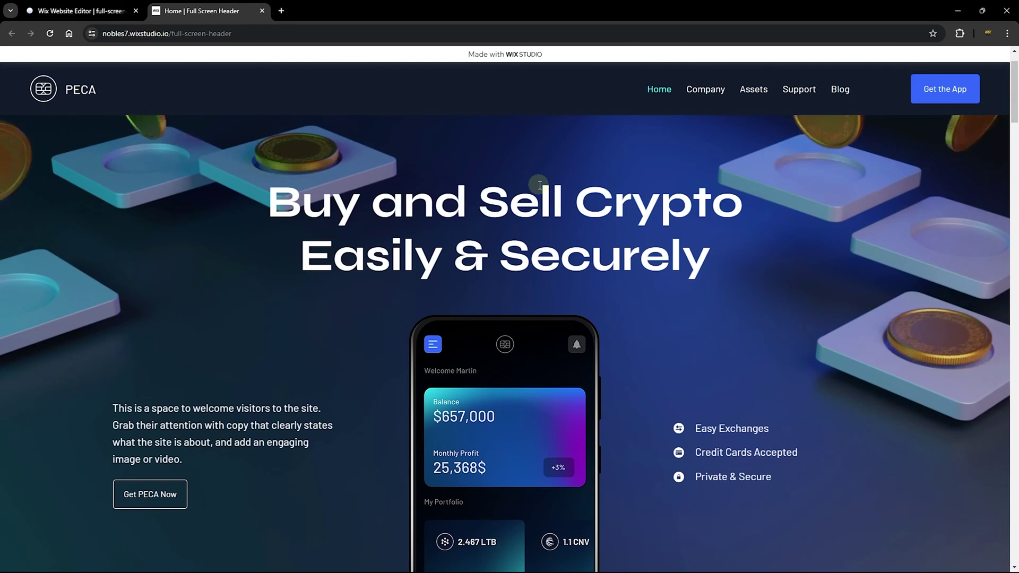
{"action": "scroll", "coordinate": [538, 183], "scroll_direction": "up", "scroll_amount": 1}
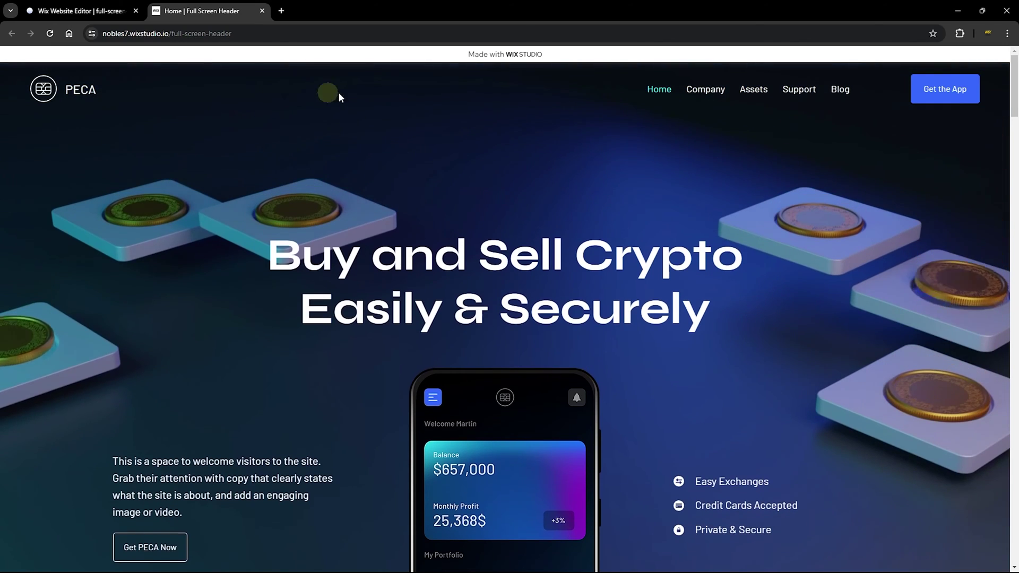
Change the header's scroll transition from Fade to Move with upward direction, then preview the page.
{"action": "left_click", "coordinate": [73, 6]}
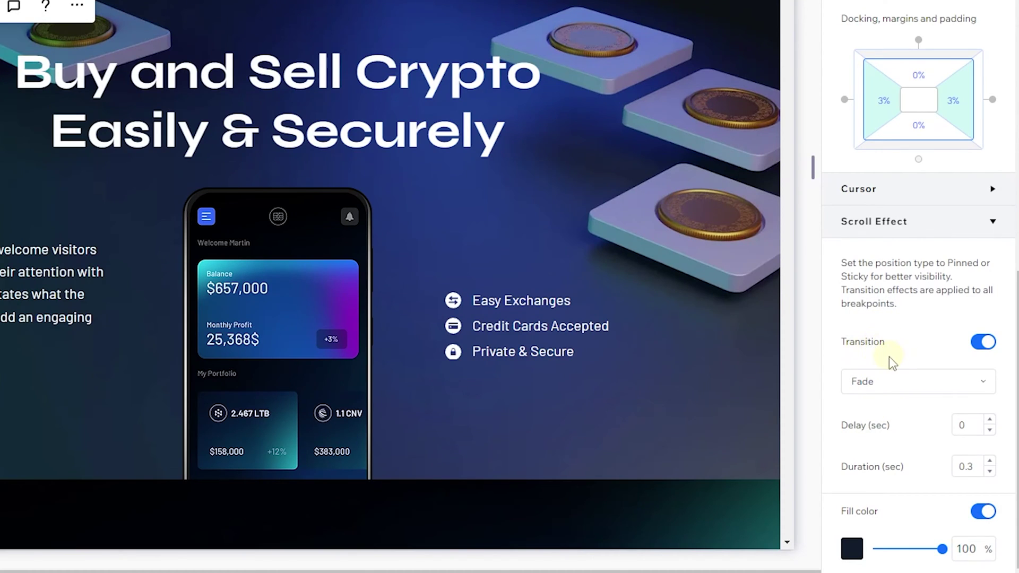
{"action": "left_click", "coordinate": [898, 384]}
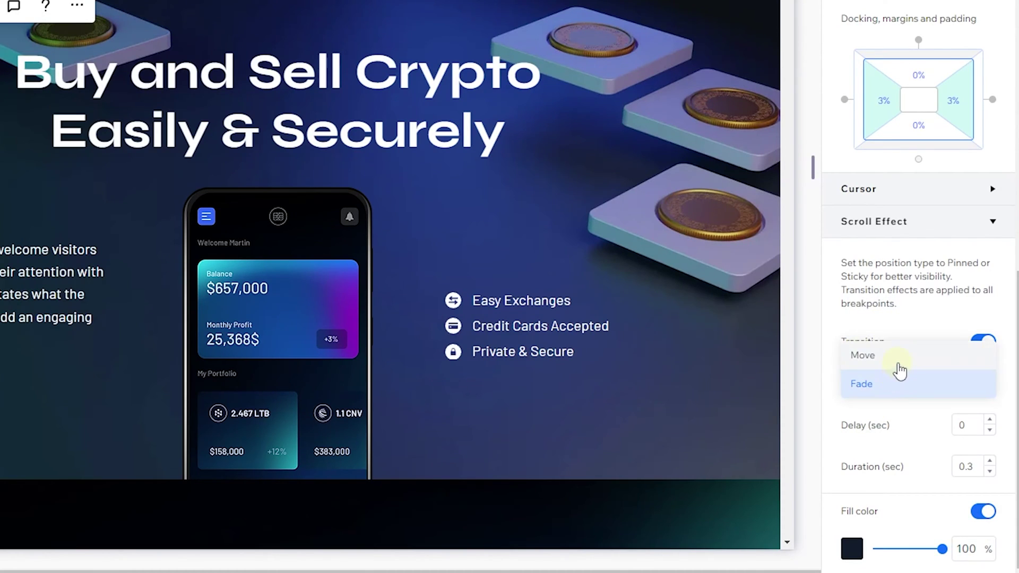
{"action": "left_click", "coordinate": [900, 370]}
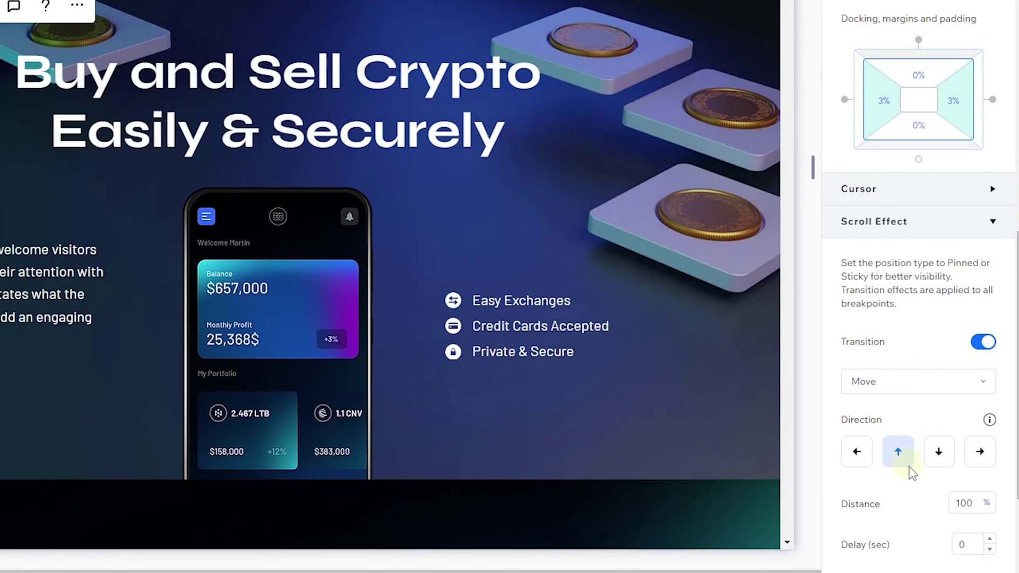
{"action": "scroll", "coordinate": [921, 496], "scroll_direction": "down", "scroll_amount": 3}
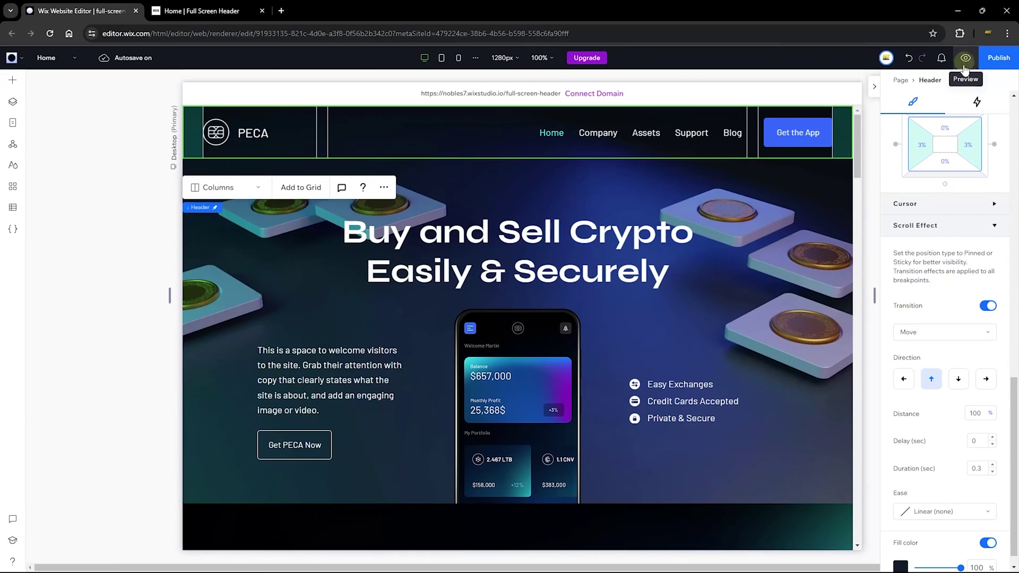
{"action": "left_click", "coordinate": [964, 64]}
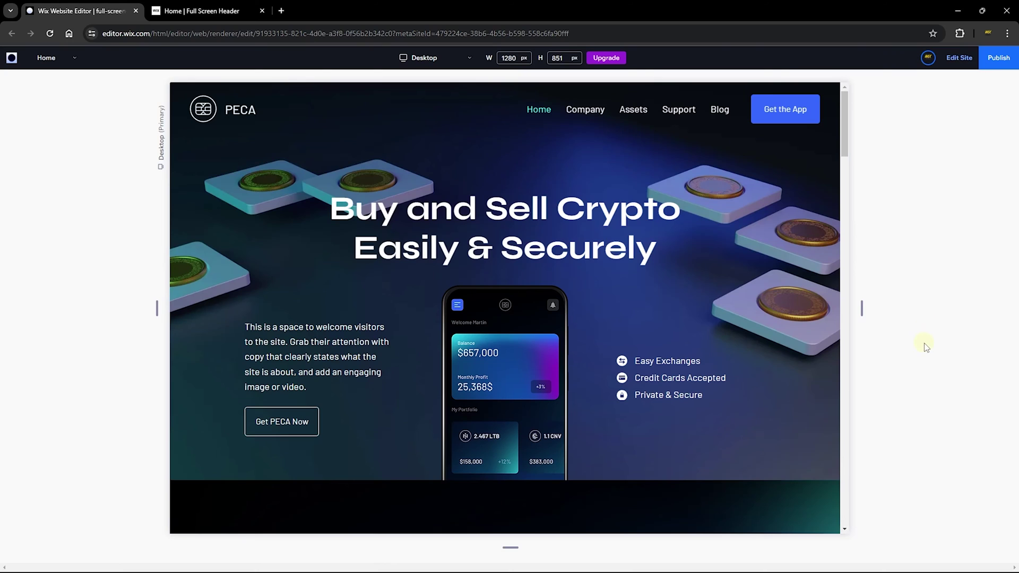
Scroll the preview down and up to watch the header slide up out of view.
{"action": "scroll", "coordinate": [606, 327], "scroll_direction": "down", "scroll_amount": 3}
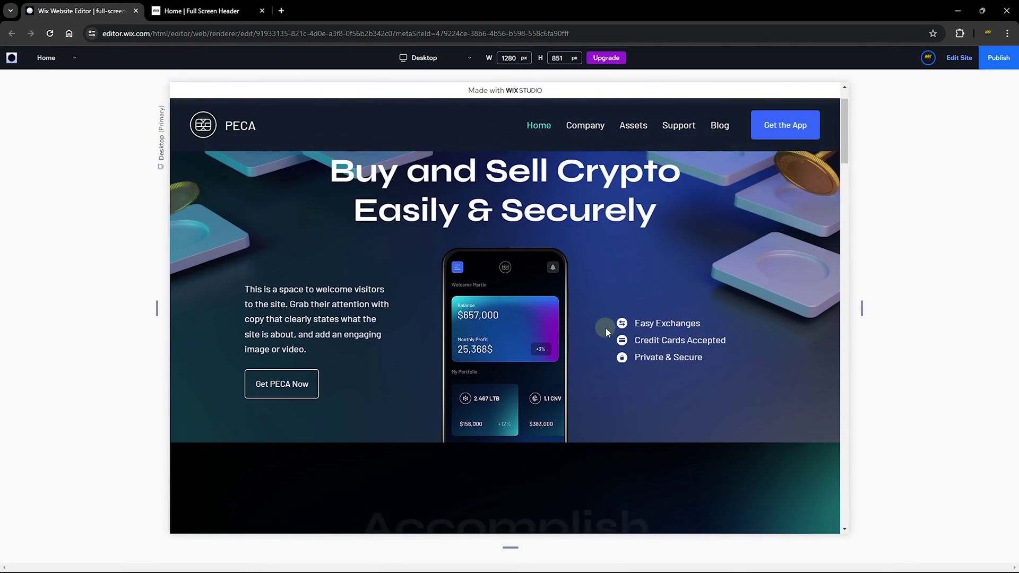
{"action": "scroll", "coordinate": [606, 327], "scroll_direction": "down", "scroll_amount": 2}
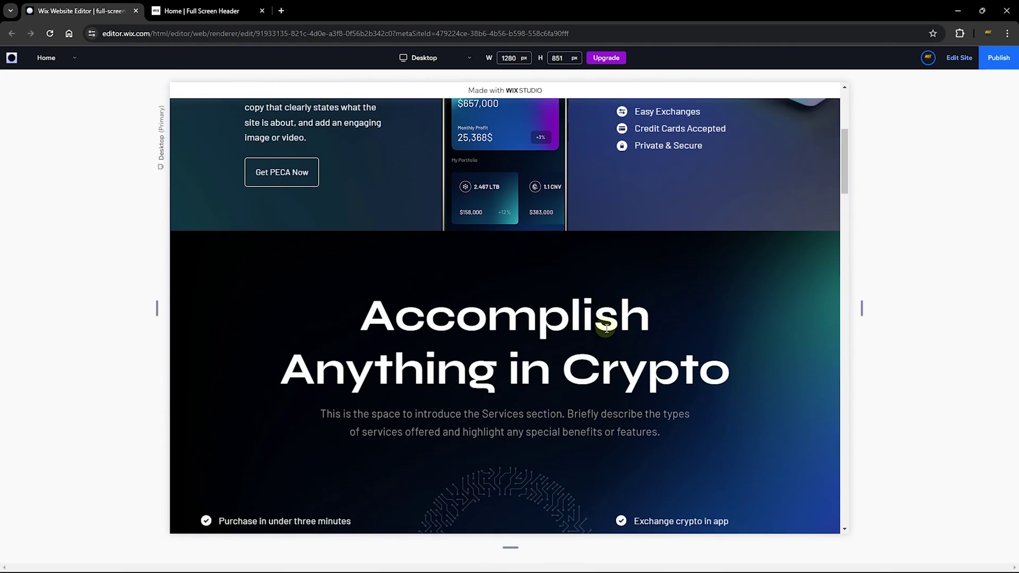
{"action": "scroll", "coordinate": [606, 327], "scroll_direction": "up", "scroll_amount": 4}
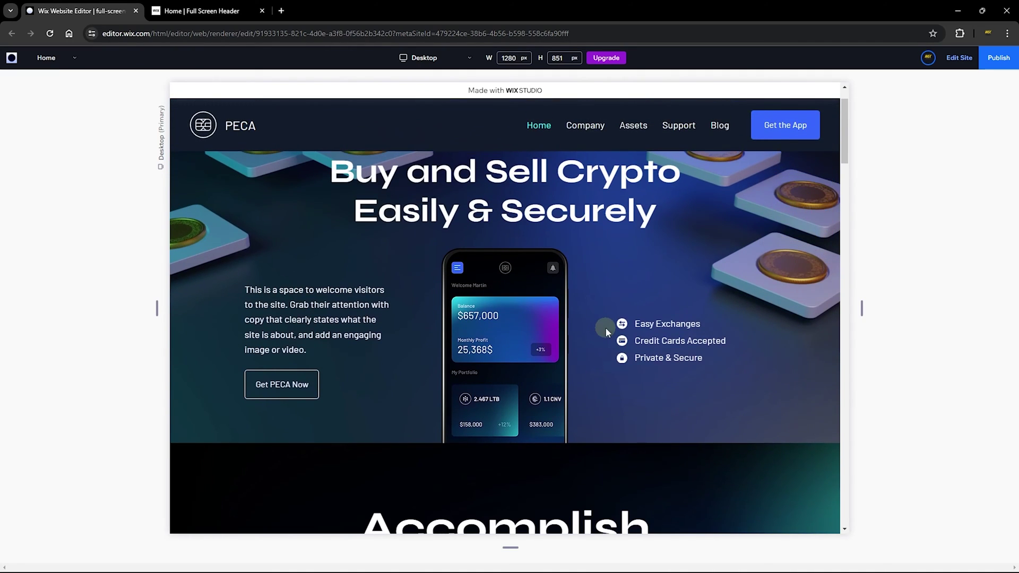
{"action": "scroll", "coordinate": [606, 327], "scroll_direction": "down", "scroll_amount": 5}
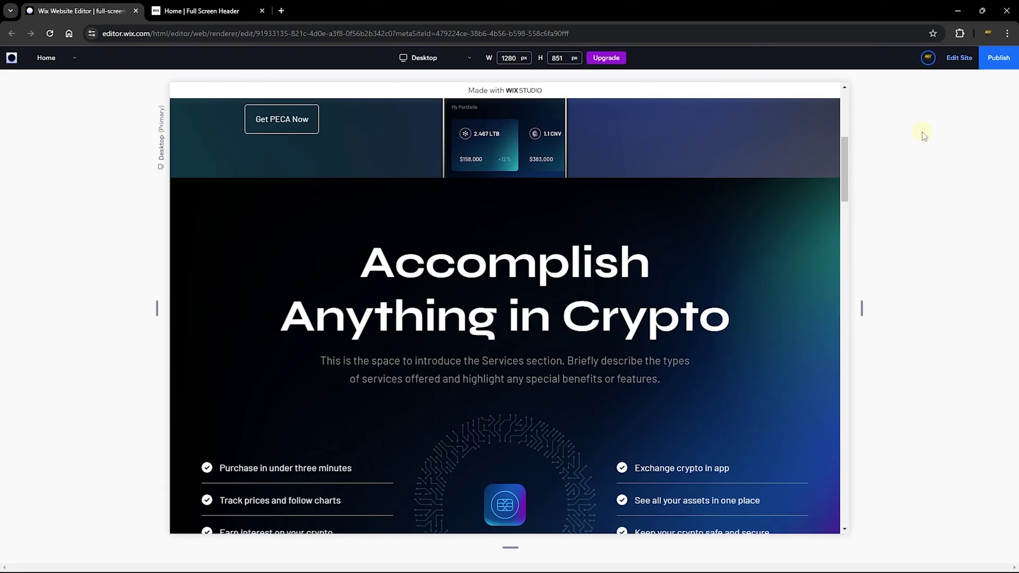
Return to the editor and select the Distance value of the header's Move transition.
{"action": "left_click", "coordinate": [957, 58]}
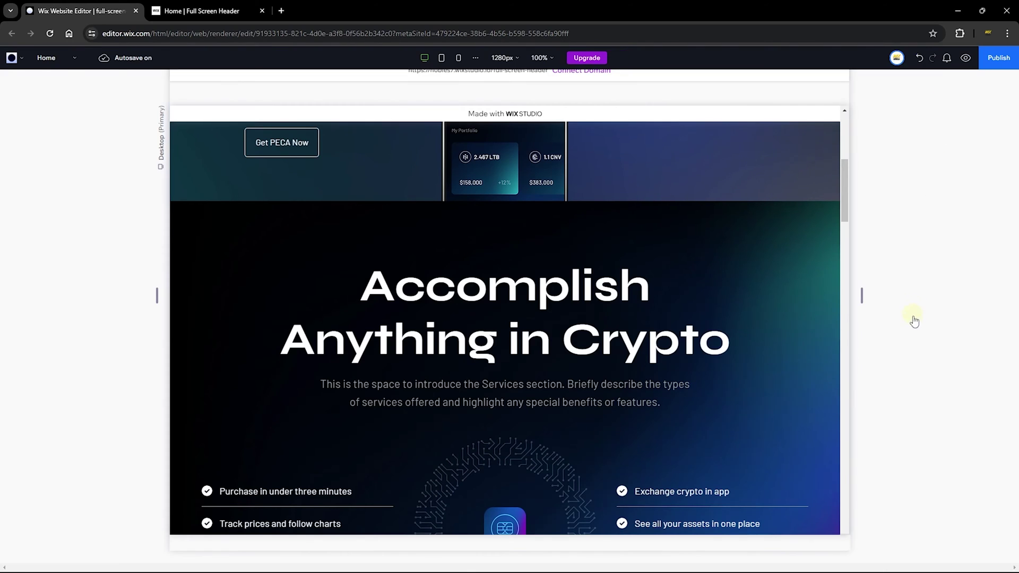
{"action": "scroll", "coordinate": [919, 442], "scroll_direction": "down", "scroll_amount": 5}
{"action": "scroll", "coordinate": [919, 442], "scroll_direction": "down", "scroll_amount": 8}
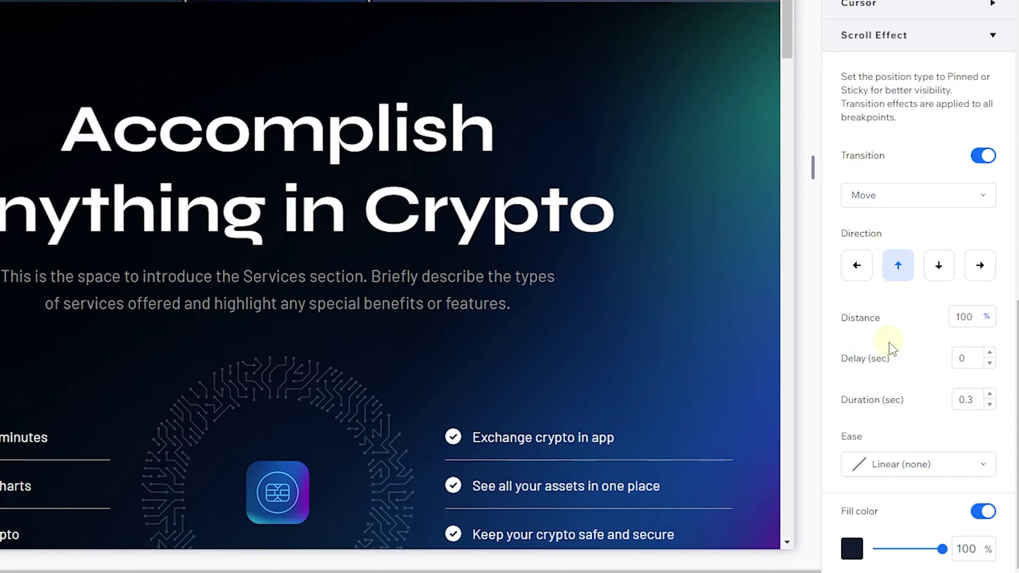
{"action": "left_click", "coordinate": [959, 324]}
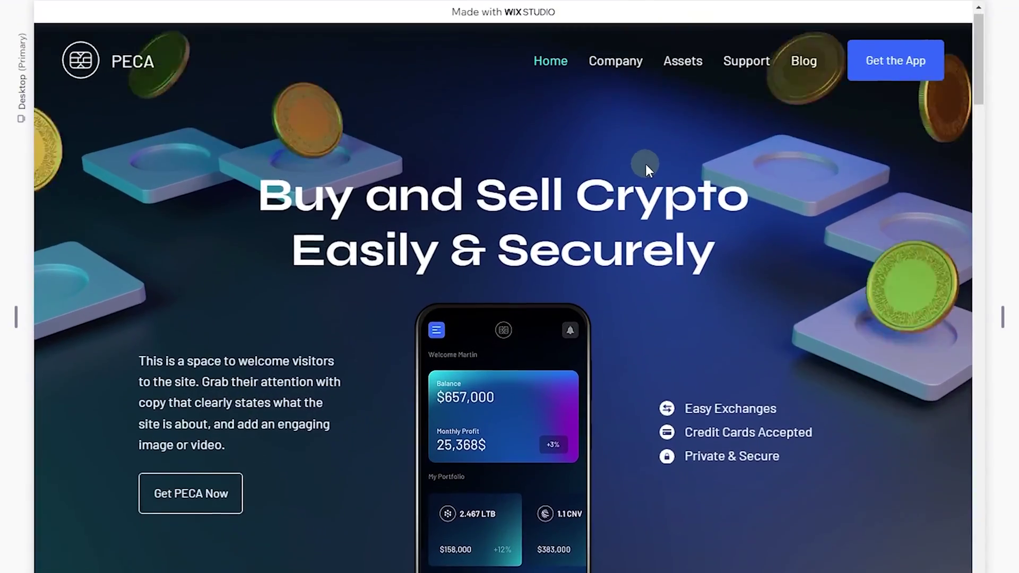
Scroll through the preview to watch the header's upward Move transition.
{"action": "scroll", "coordinate": [607, 199], "scroll_direction": "down", "scroll_amount": 3}
{"action": "scroll", "coordinate": [645, 164], "scroll_direction": "down", "scroll_amount": 2}
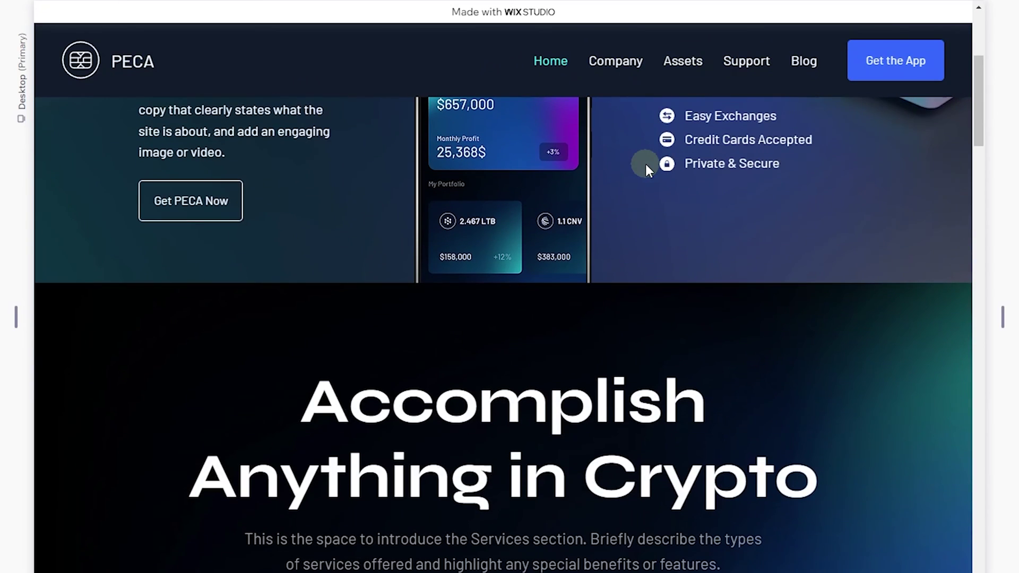
{"action": "scroll", "coordinate": [645, 161], "scroll_direction": "down", "scroll_amount": 4}
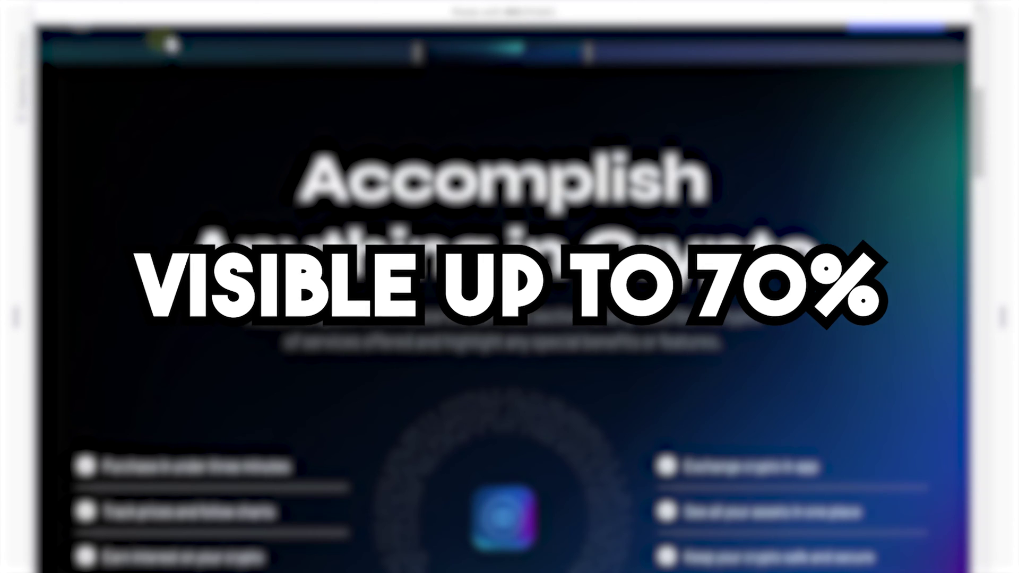
{"action": "scroll", "coordinate": [755, 212], "scroll_direction": "up", "scroll_amount": 2}
{"action": "scroll", "coordinate": [757, 215], "scroll_direction": "down", "scroll_amount": 1}
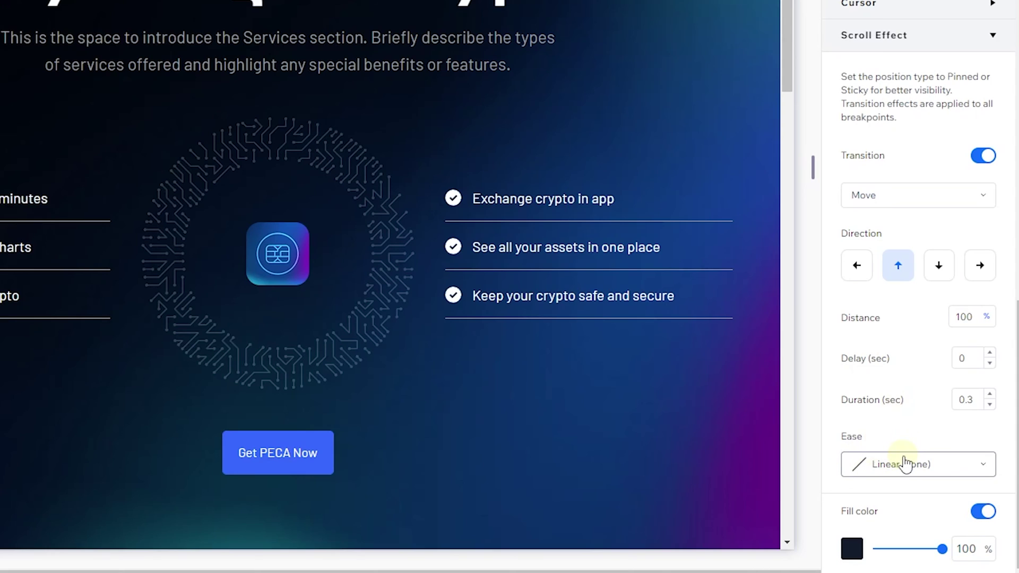
{"action": "left_click", "coordinate": [924, 470]}
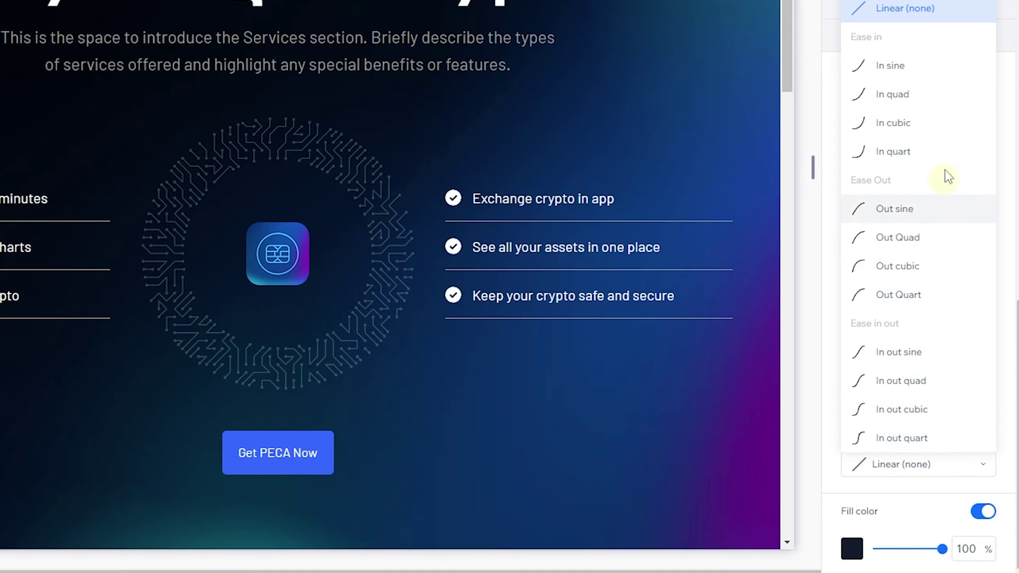
{"action": "left_click", "coordinate": [928, 518]}
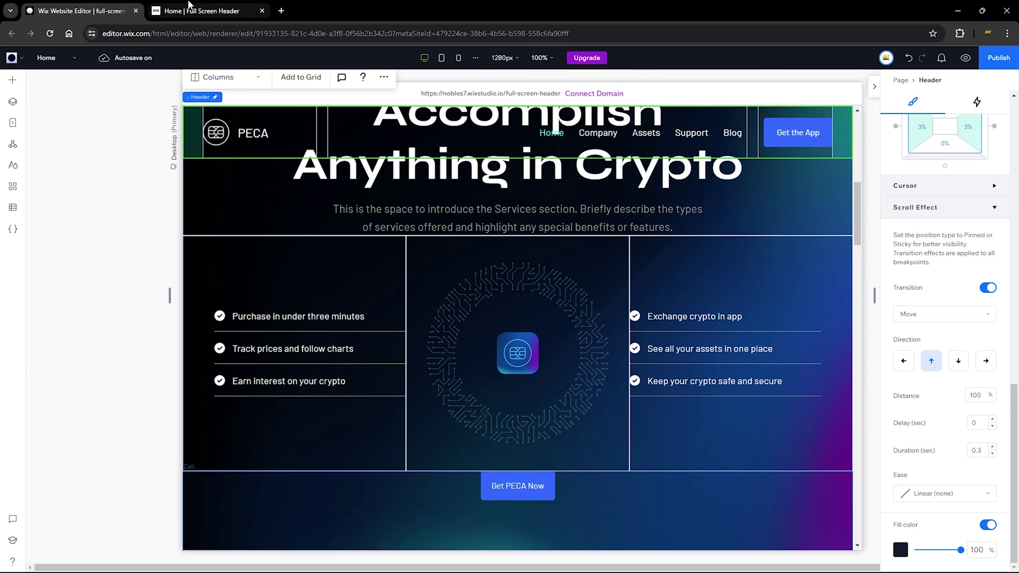
Scroll the published PECA site down and up to check the header behaviour.
{"action": "left_click", "coordinate": [201, 11]}
{"action": "scroll", "coordinate": [697, 110], "scroll_direction": "down", "scroll_amount": 3}
{"action": "scroll", "coordinate": [565, 108], "scroll_direction": "up", "scroll_amount": 3}
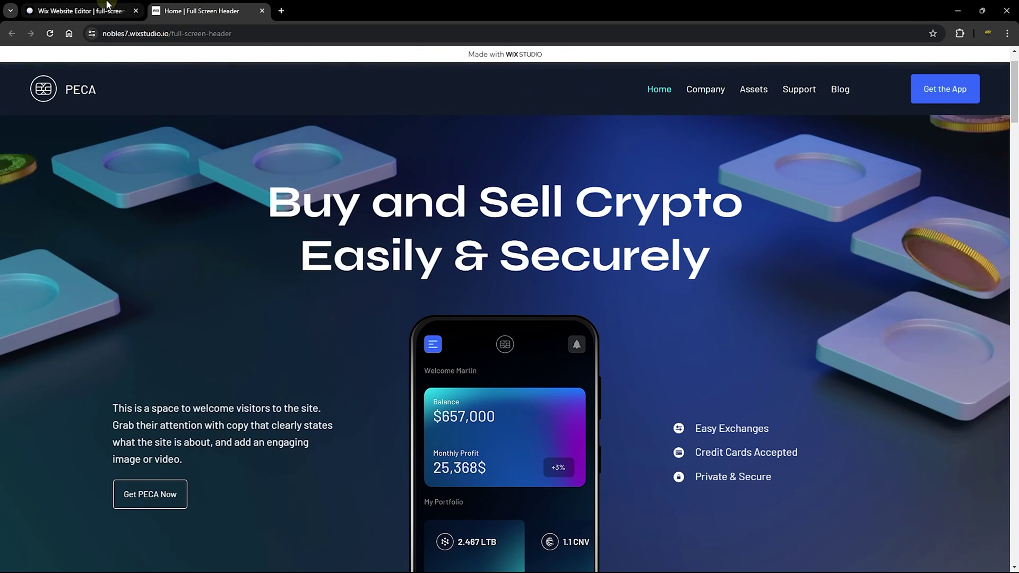
Back in the editor, set the header's fill colour to black from the theme colours.
{"action": "key", "text": "ctrl+shift+Tab"}
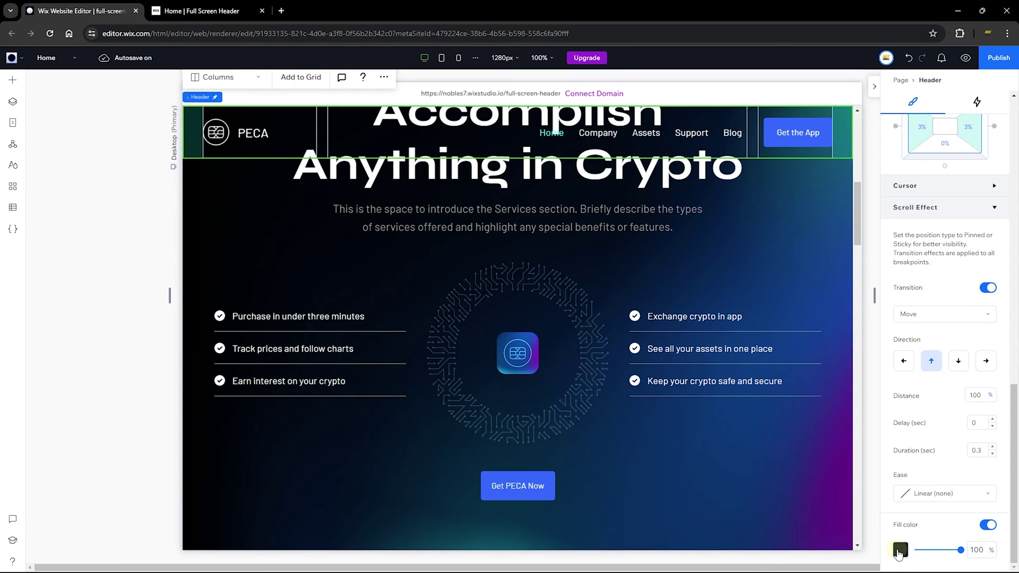
{"action": "left_click", "coordinate": [899, 550]}
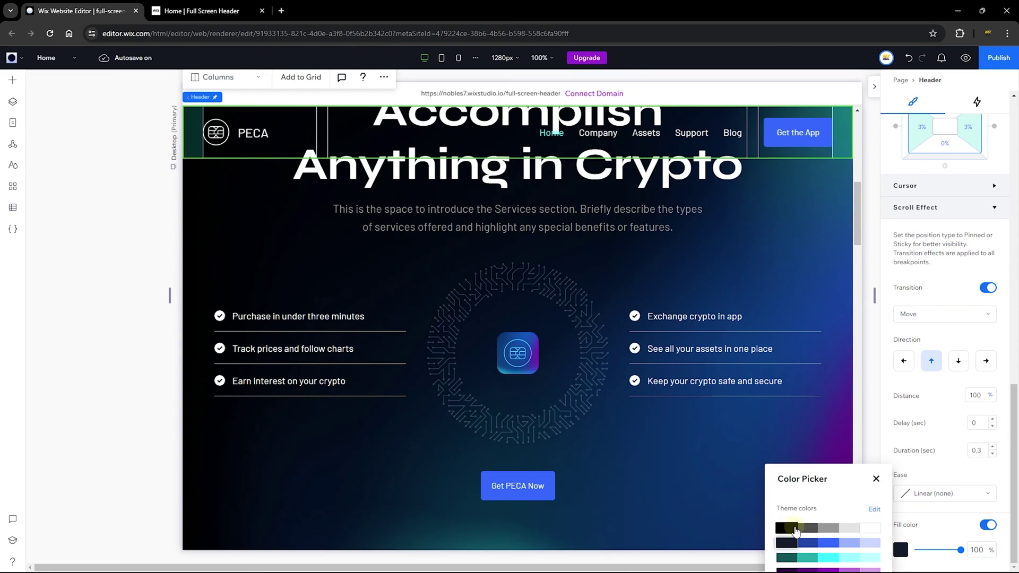
{"action": "left_click", "coordinate": [792, 529]}
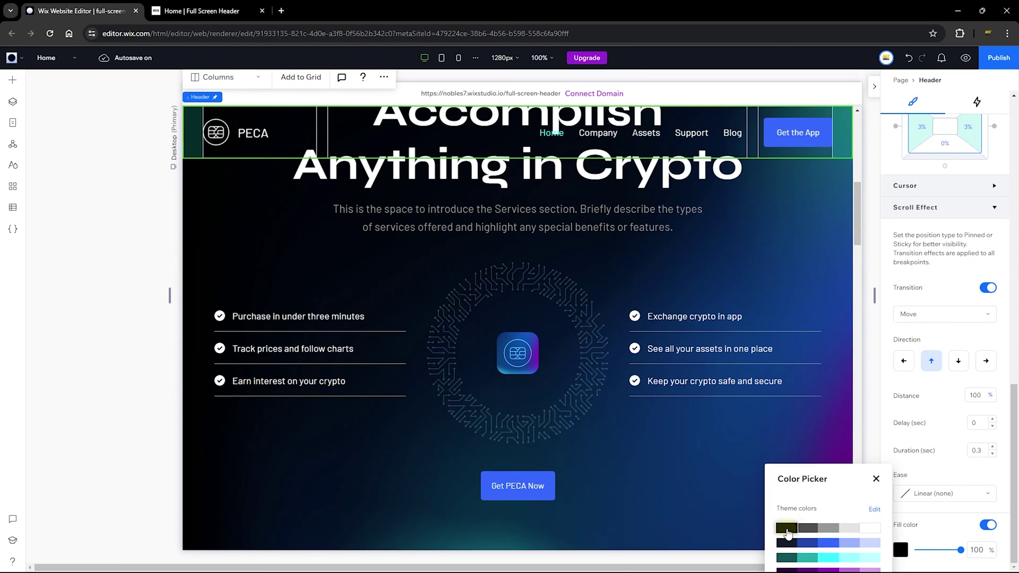
{"action": "left_click", "coordinate": [876, 478]}
Preview the page and scroll to confirm the black PECA header stays pinned at the top.
{"action": "left_click", "coordinate": [965, 57]}
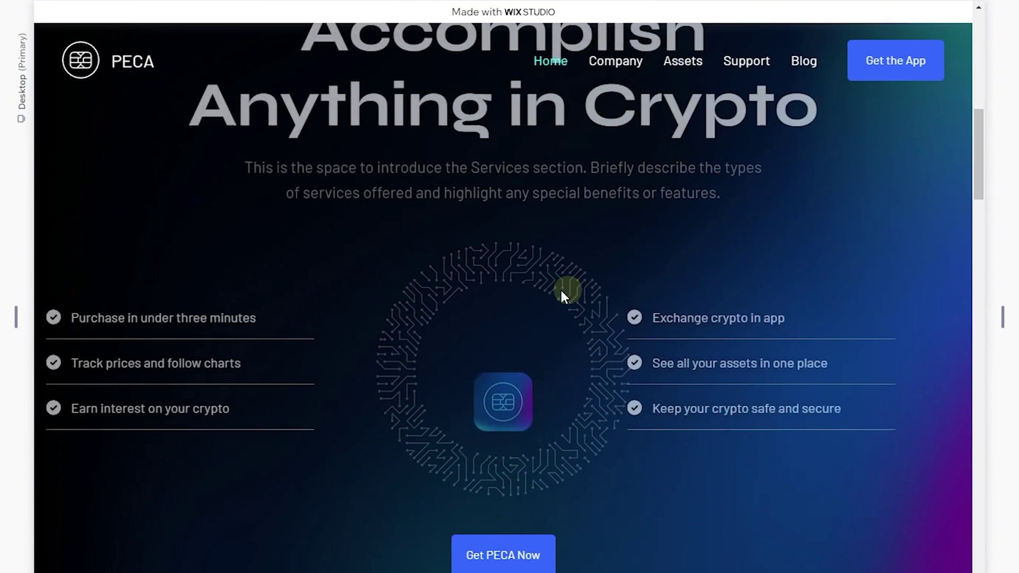
{"action": "scroll", "coordinate": [552, 290], "scroll_direction": "up", "scroll_amount": 5}
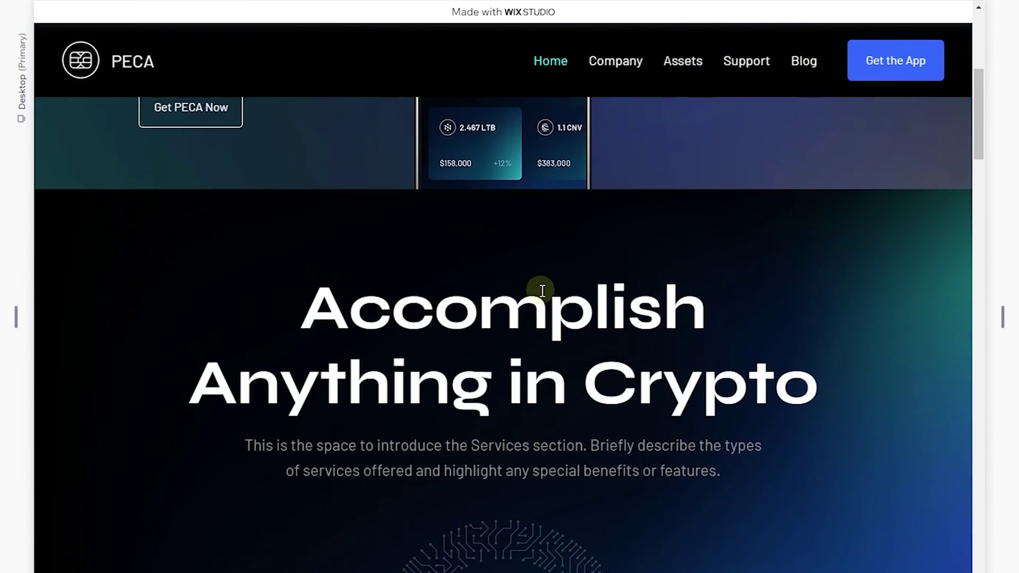
{"action": "scroll", "coordinate": [541, 291], "scroll_direction": "down", "scroll_amount": 5}
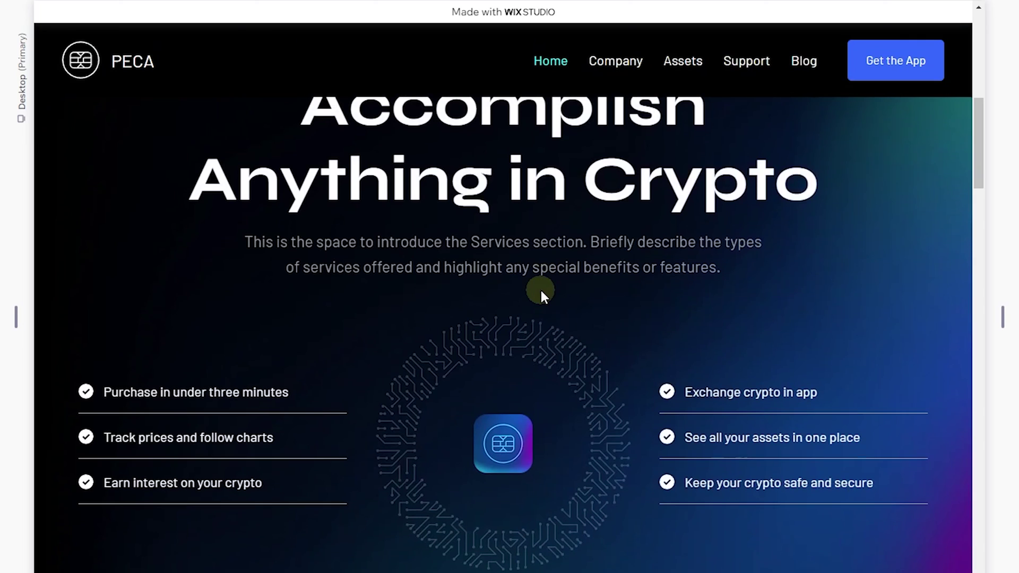
{"action": "scroll", "coordinate": [572, 70], "scroll_direction": "up", "scroll_amount": 3}
{"action": "scroll", "coordinate": [384, 57], "scroll_direction": "up", "scroll_amount": 8}
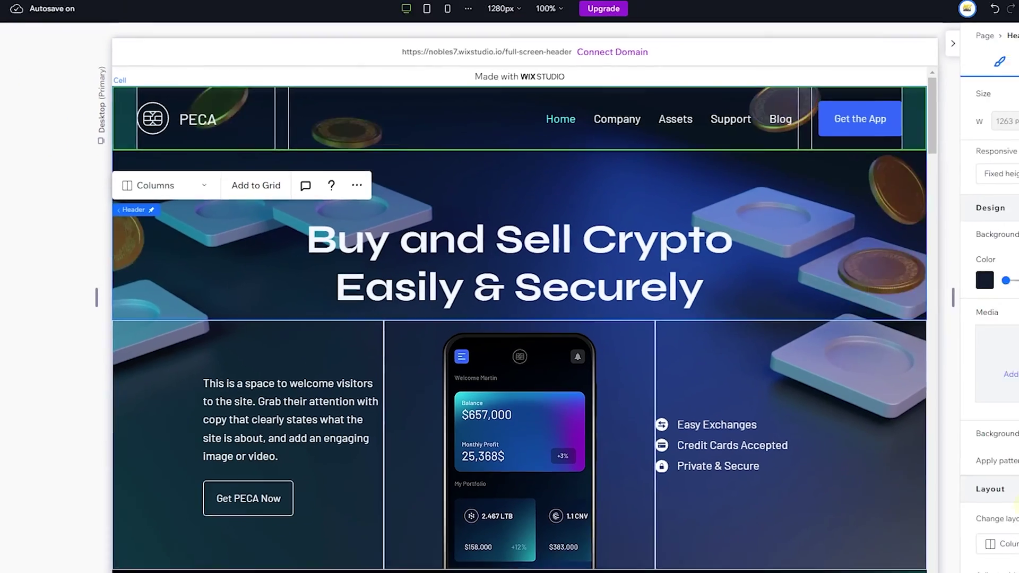
Open the colour picker for the header's Fill color, currently black at 100%.
{"action": "scroll", "coordinate": [935, 472], "scroll_direction": "down", "scroll_amount": 5}
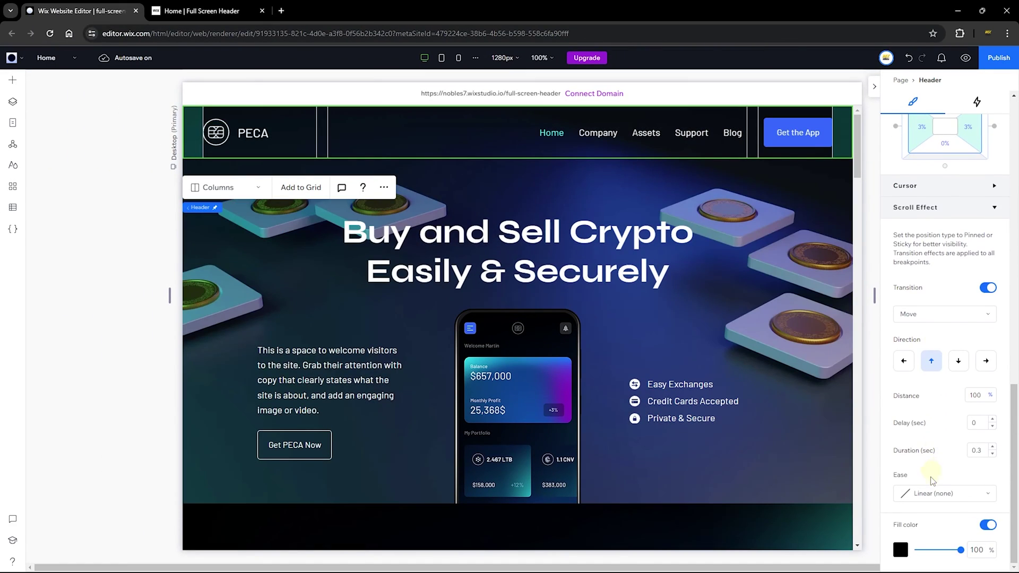
{"action": "left_click", "coordinate": [900, 550]}
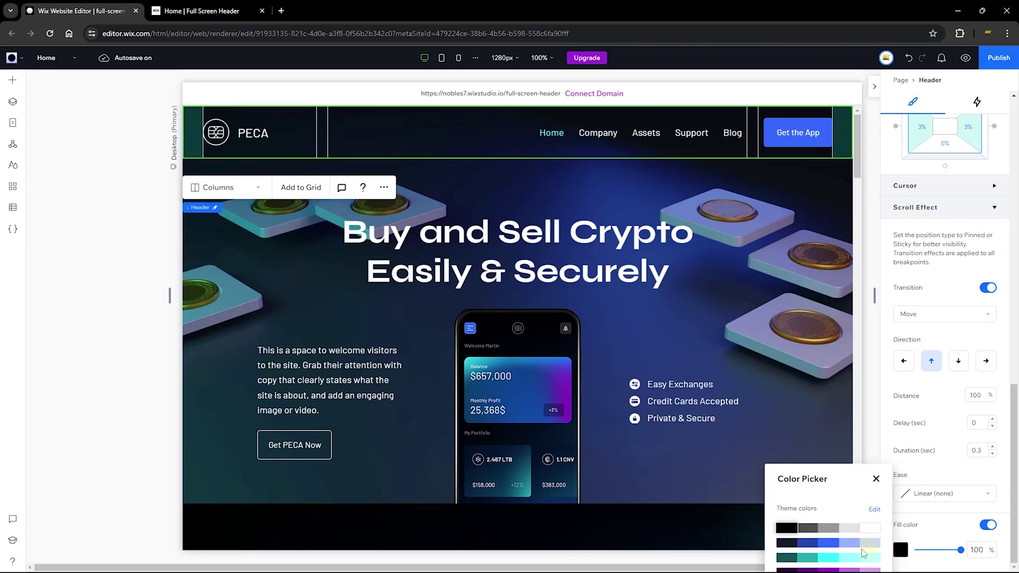